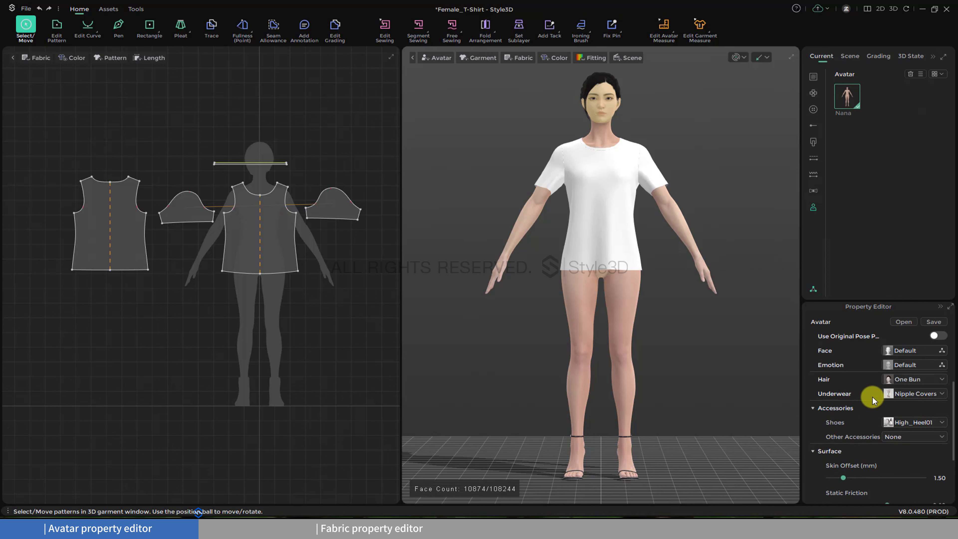
Open the resource library to look over its garment assets, and close it again
{"action": "scroll", "coordinate": [873, 397], "scroll_direction": "up", "scroll_amount": 2}
{"action": "left_click", "coordinate": [814, 289]}
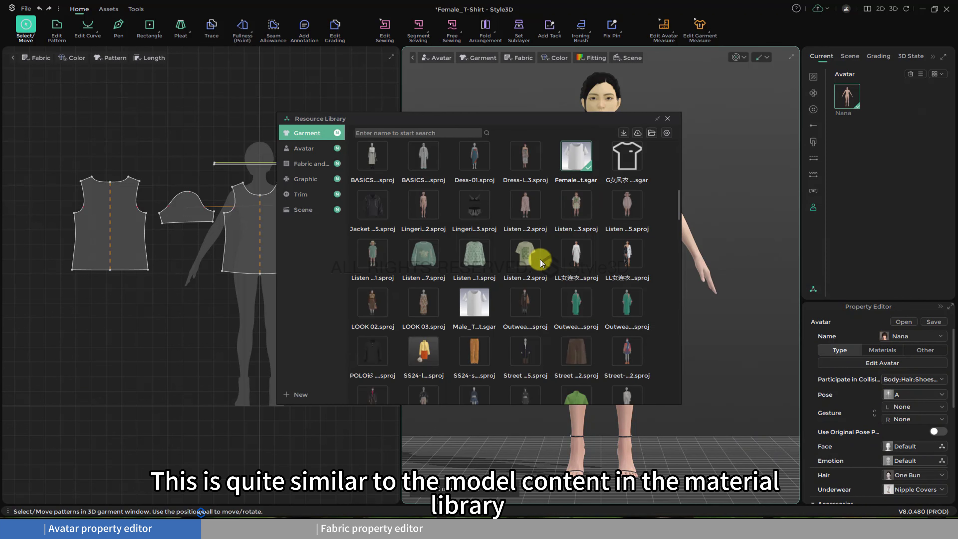
{"action": "left_click", "coordinate": [812, 290]}
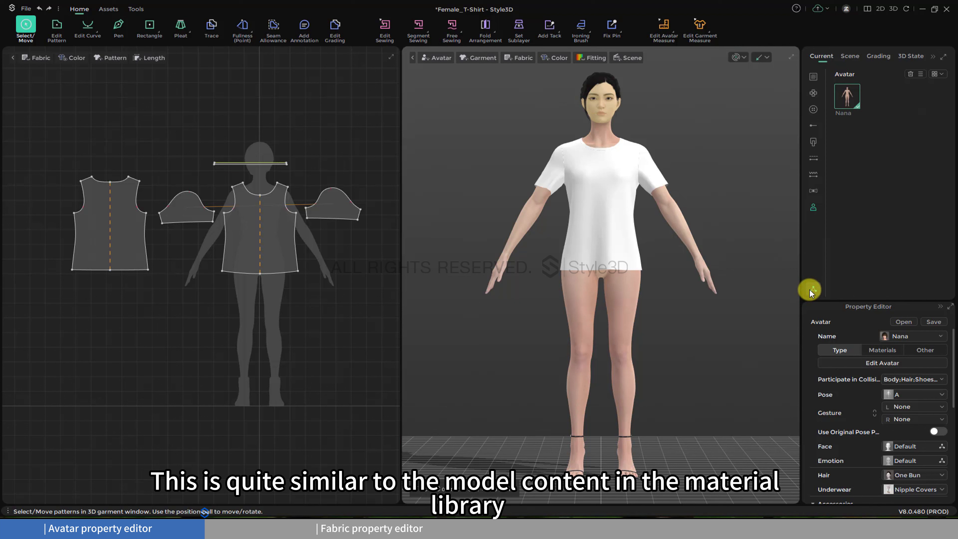
Display the avatar's skin materials and switch the material list from the face to the body skin for review
{"action": "left_click", "coordinate": [883, 350]}
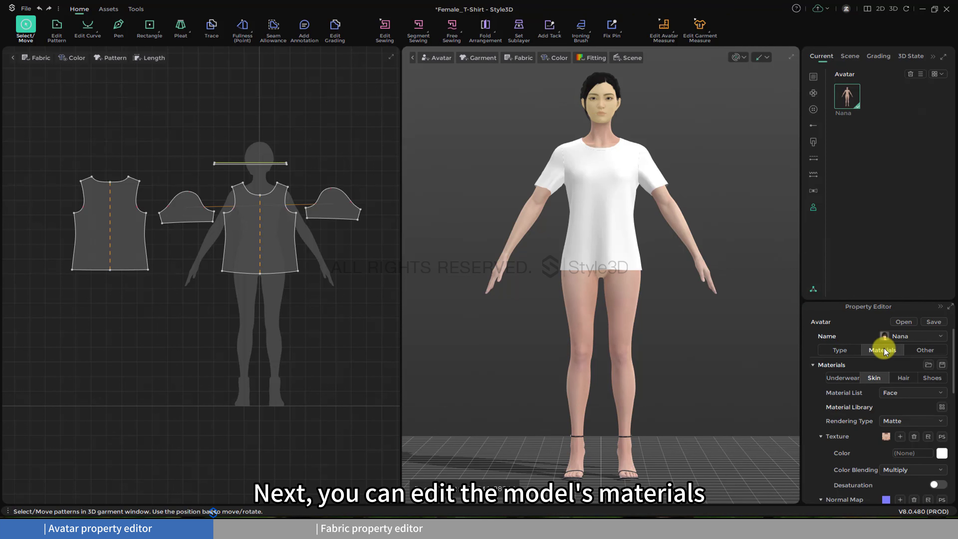
{"action": "left_click", "coordinate": [913, 392]}
{"action": "left_click", "coordinate": [893, 416]}
{"action": "scroll", "coordinate": [851, 420], "scroll_direction": "down", "scroll_amount": 2}
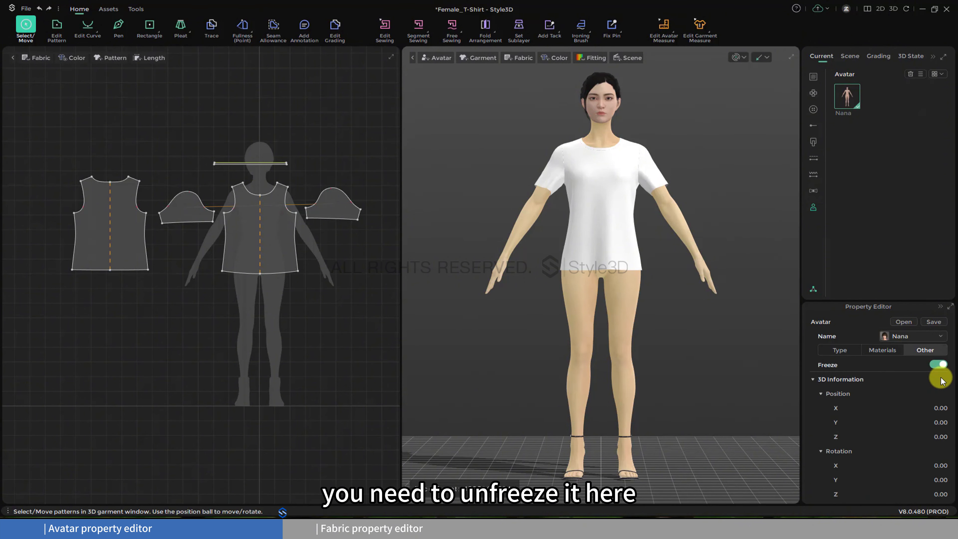
Unfreeze the avatar, try its 3D position gizmo at the head, and deselect it
{"action": "left_click", "coordinate": [938, 365]}
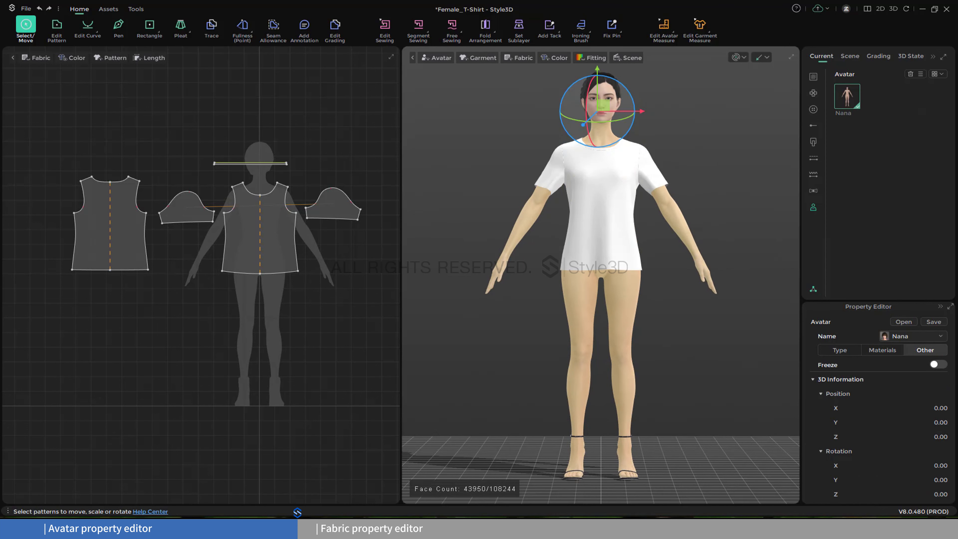
{"action": "left_click_drag", "start_coordinate": [598, 117], "coordinate": [600, 124]}
{"action": "left_click", "coordinate": [756, 211]}
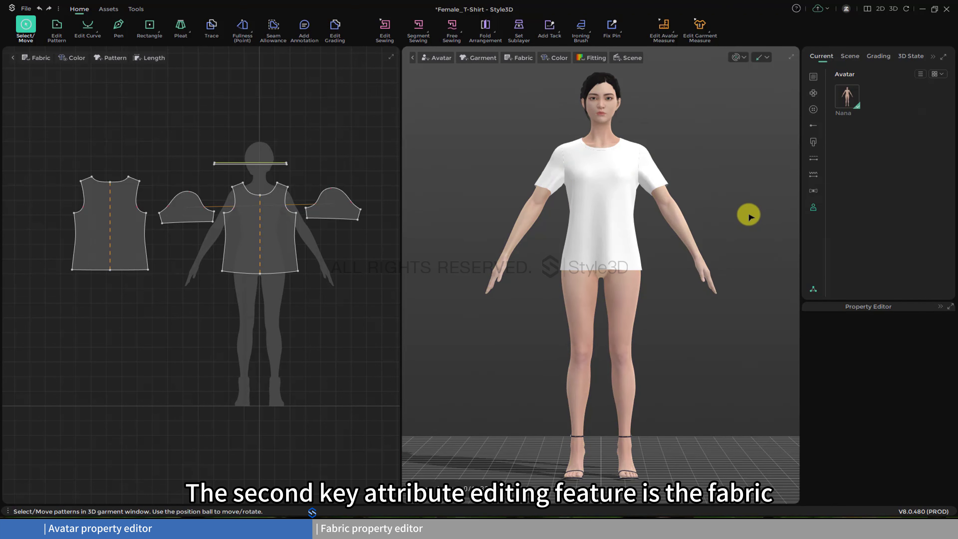
Examine the front bodice pattern's particle distance and layer simulation properties, along with the Set Sublayer tool
{"action": "left_click", "coordinate": [595, 193]}
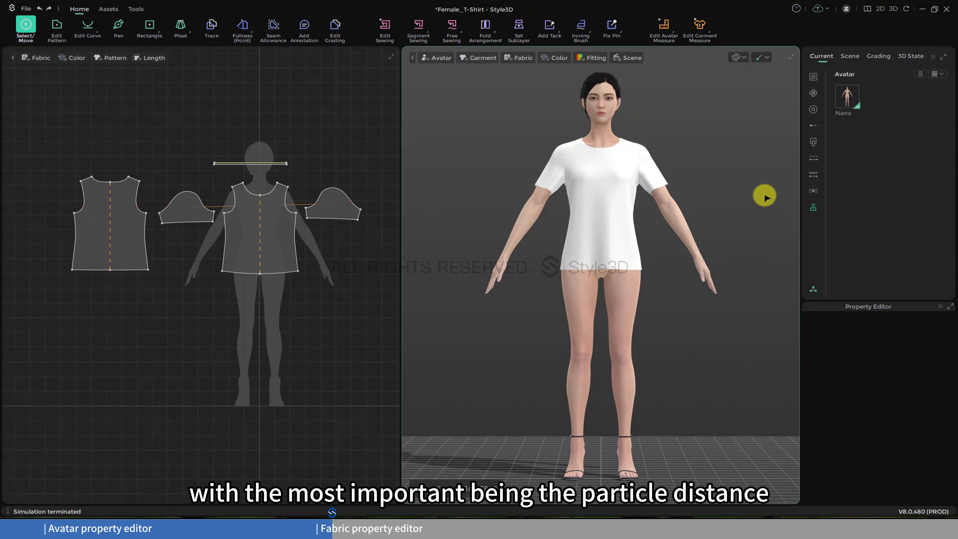
{"action": "left_click", "coordinate": [601, 188]}
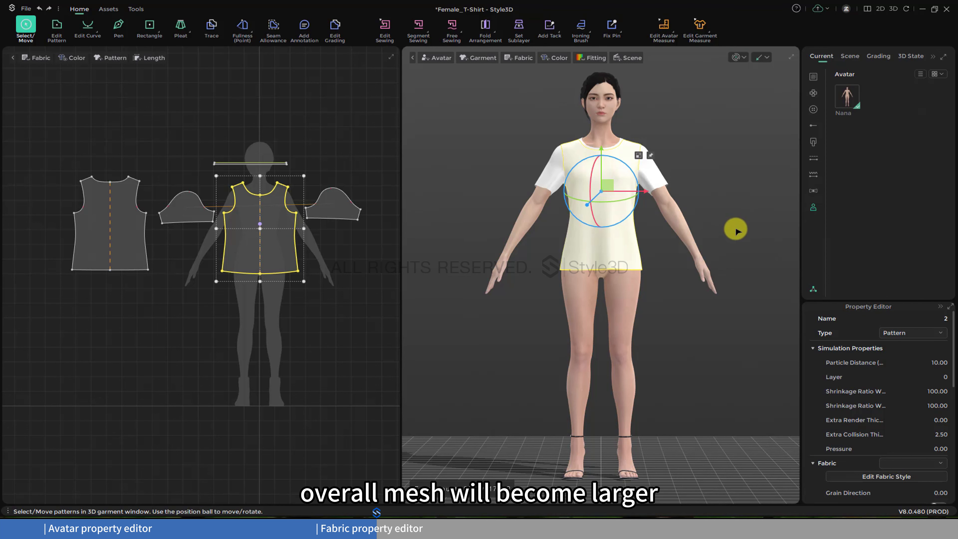
{"action": "right_click_drag", "start_coordinate": [738, 229], "coordinate": [744, 265]}
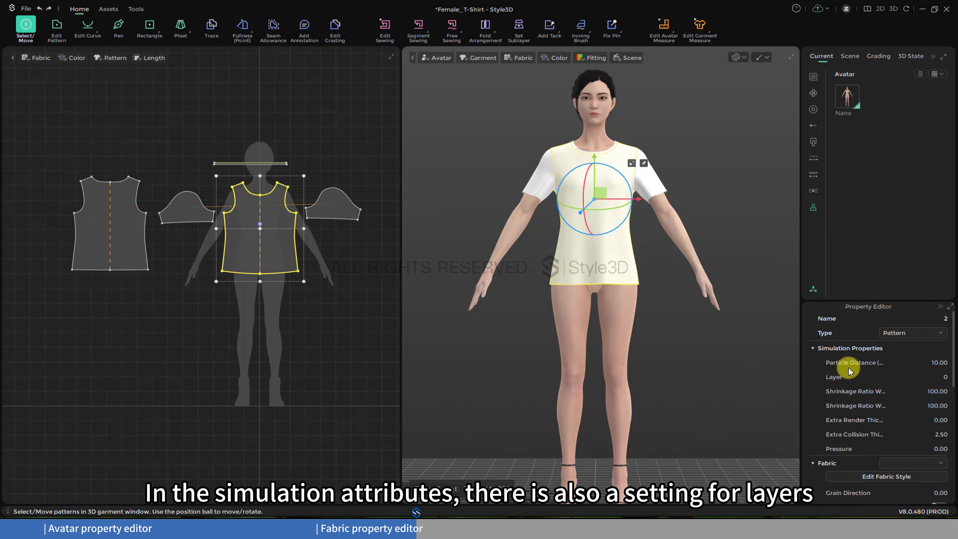
{"action": "mouse_move", "coordinate": [855, 377]}
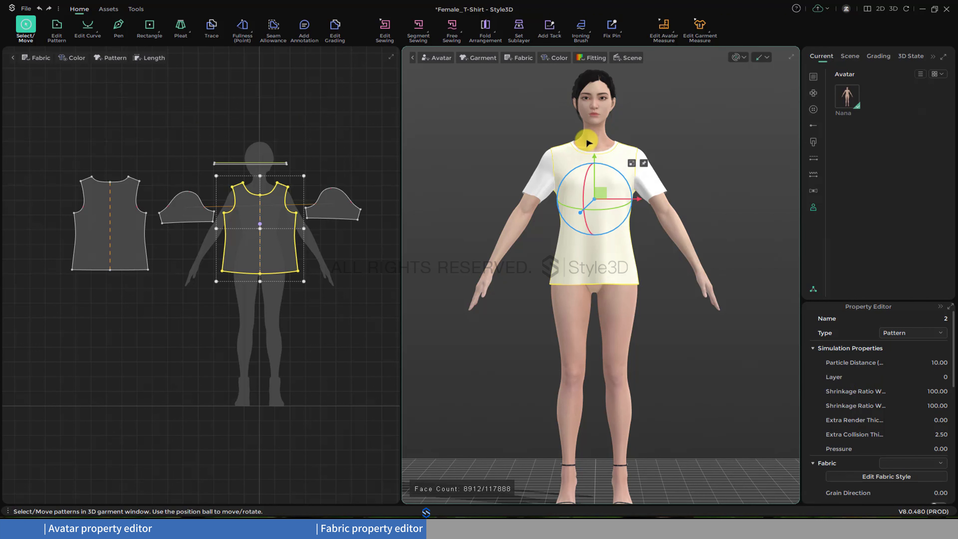
{"action": "left_click", "coordinate": [517, 29]}
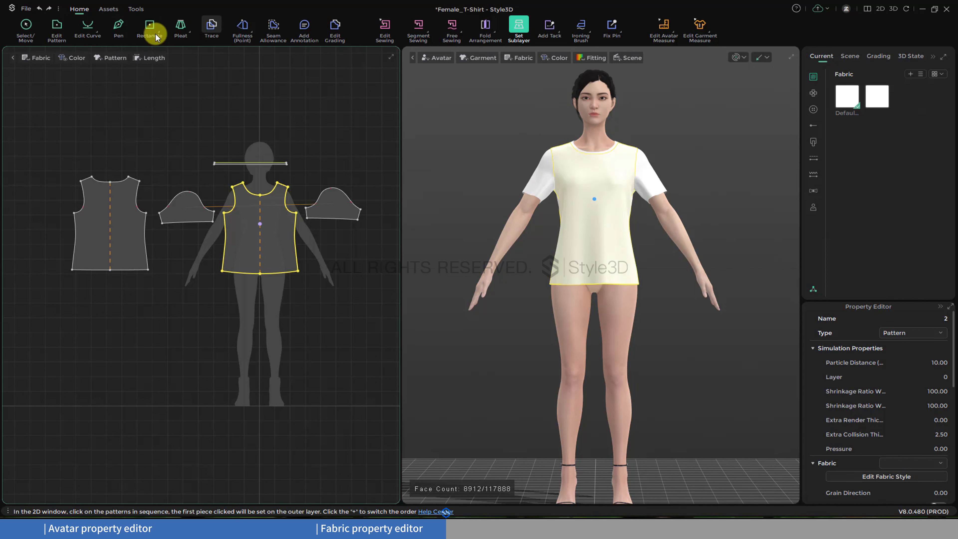
{"action": "left_click", "coordinate": [26, 27]}
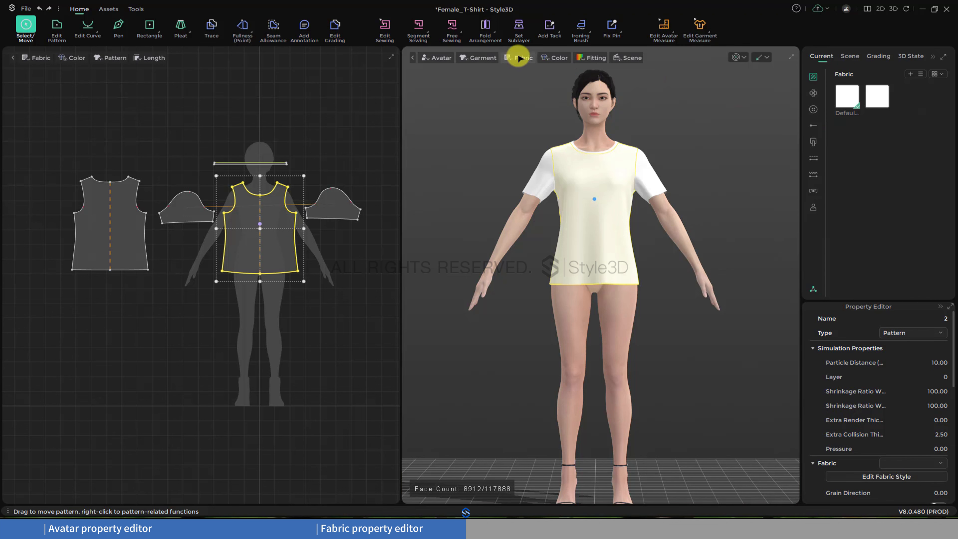
Turn on the Cloth 3D Thickness display for the garment and clear the pattern selection
{"action": "left_click", "coordinate": [520, 59]}
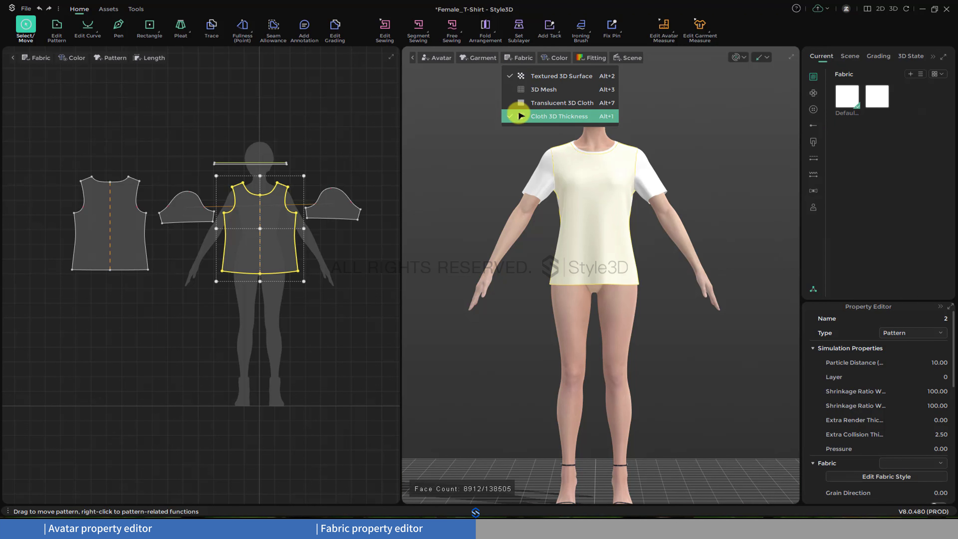
{"action": "left_click", "coordinate": [756, 266]}
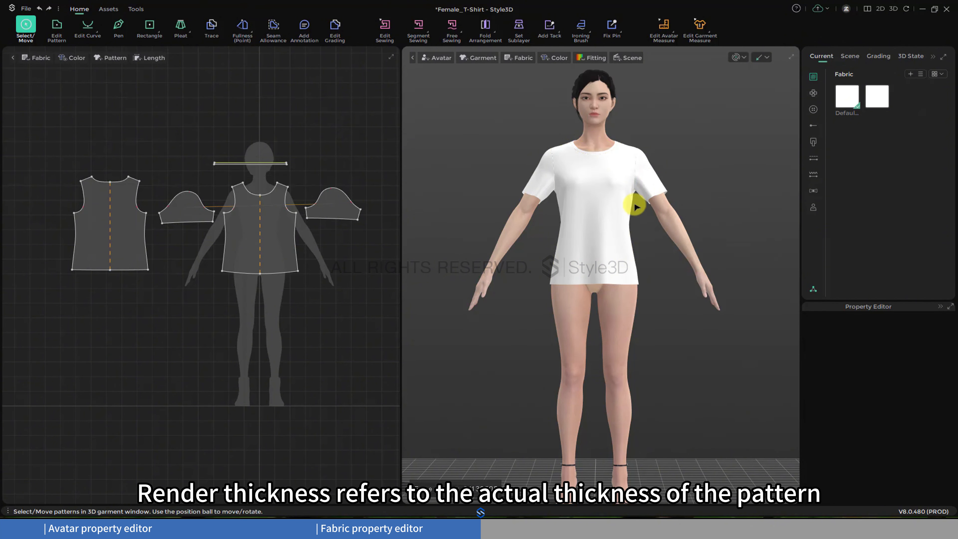
Set the extra render thickness of the T-shirt's sleeve pattern 3-2 to 10
{"action": "left_click", "coordinate": [618, 208]}
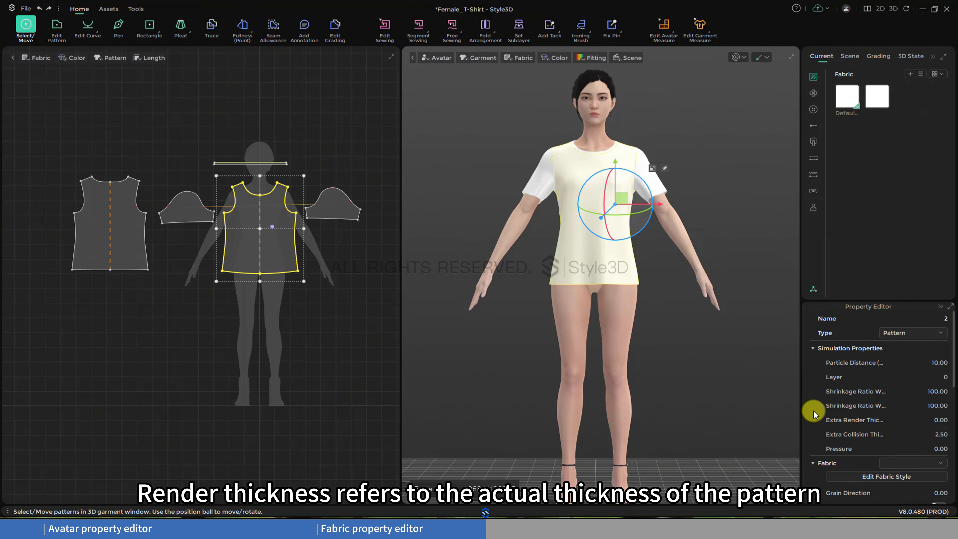
{"action": "right_click_drag", "start_coordinate": [757, 274], "coordinate": [689, 205]}
{"action": "scroll", "coordinate": [689, 205], "scroll_direction": "up", "scroll_amount": 5}
{"action": "scroll", "coordinate": [712, 166], "scroll_direction": "up", "scroll_amount": 2}
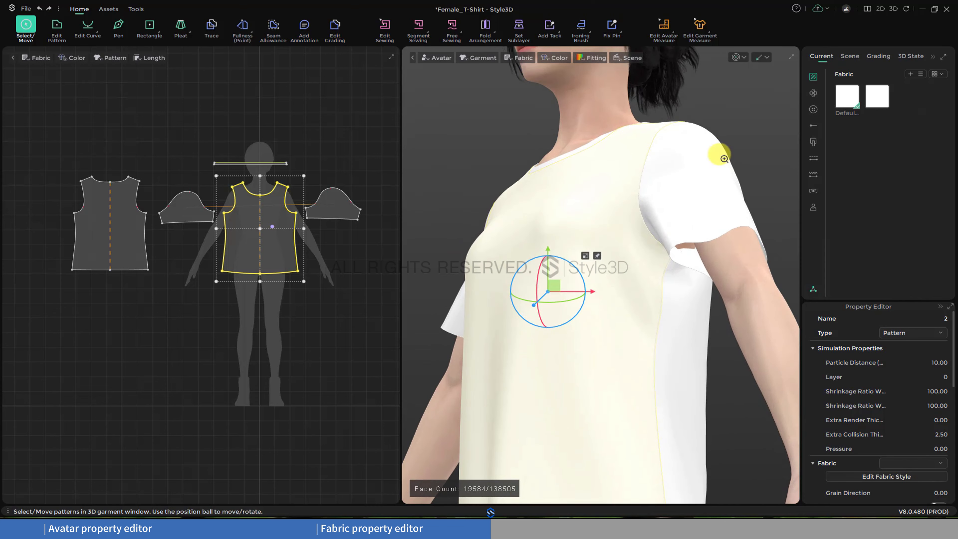
{"action": "right_click_drag", "start_coordinate": [741, 132], "coordinate": [703, 152]}
{"action": "left_click", "coordinate": [677, 195]}
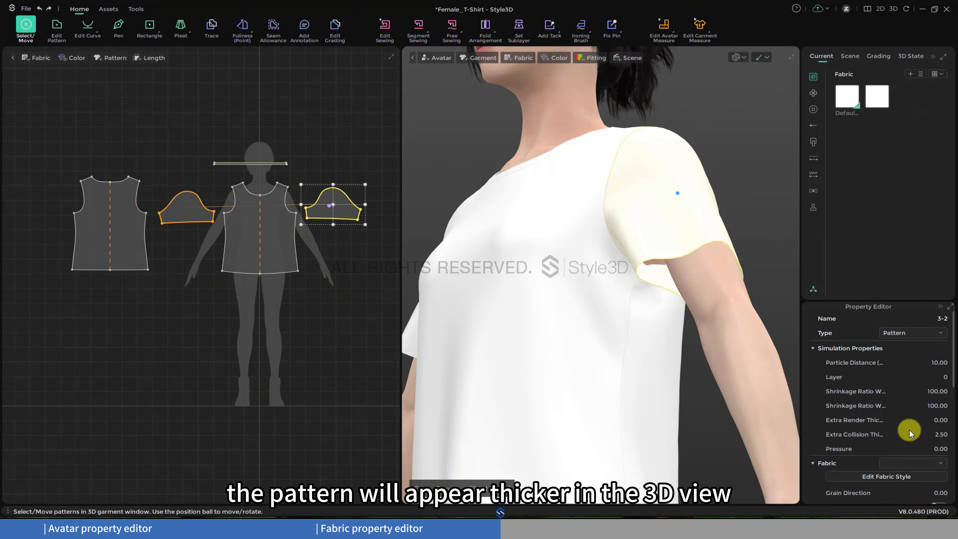
{"action": "left_click", "coordinate": [935, 418]}
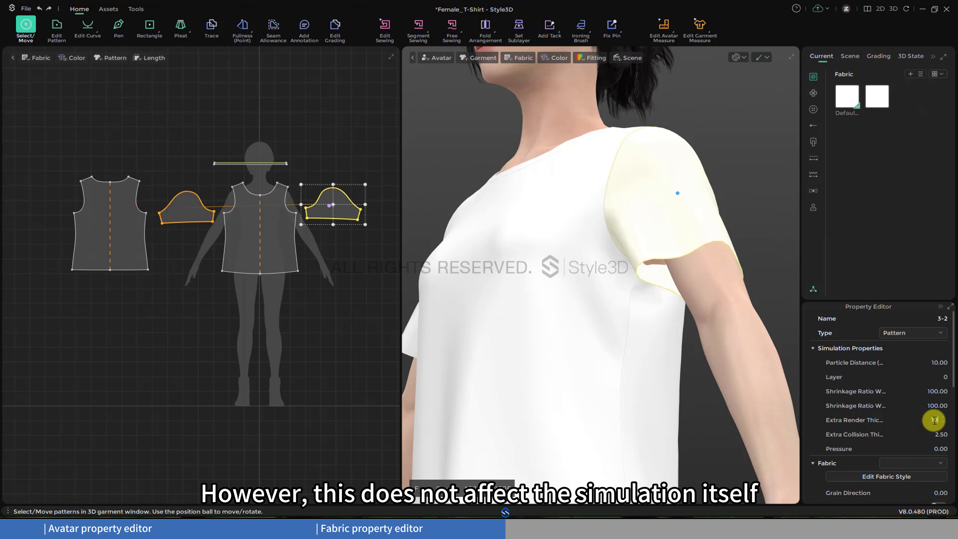
{"action": "type", "text": "10"}
{"action": "left_click", "coordinate": [786, 281]}
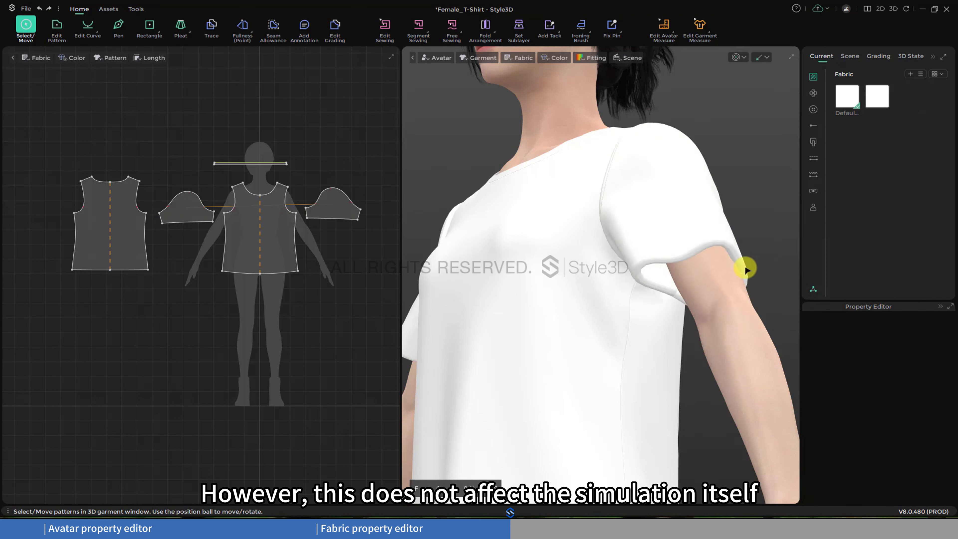
Run the simulation and set sleeve pattern 3-2's extra collision thickness to 8
{"action": "left_click", "coordinate": [701, 212]}
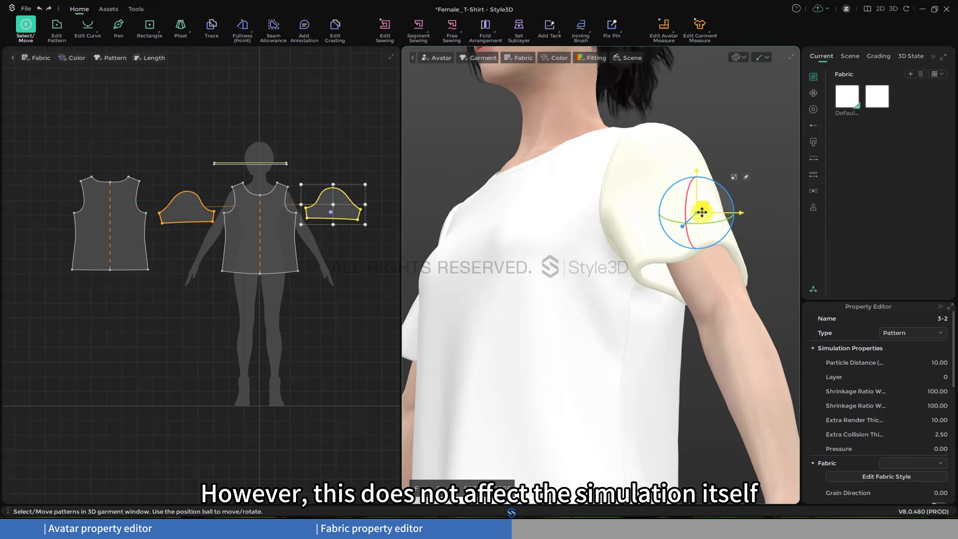
{"action": "left_click", "coordinate": [736, 57]}
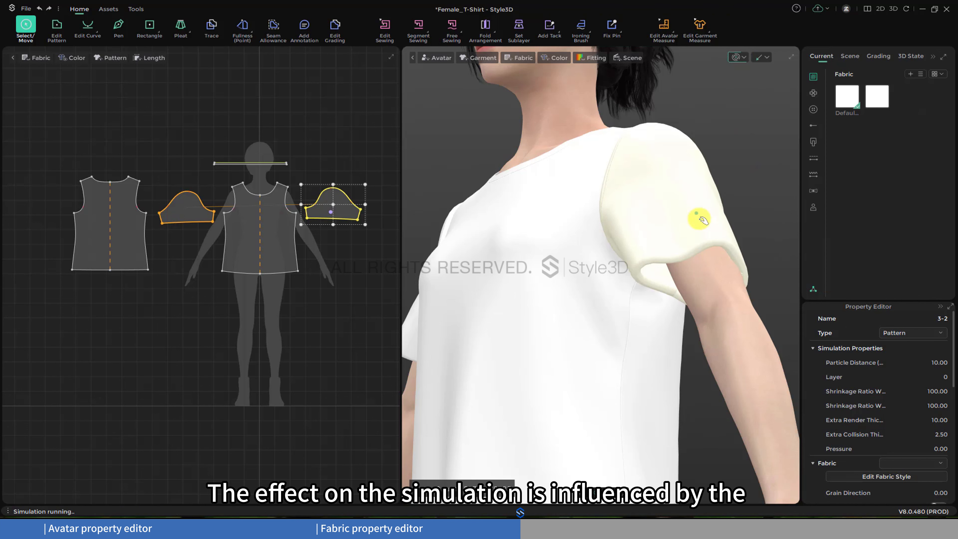
{"action": "double_click", "coordinate": [938, 435]}
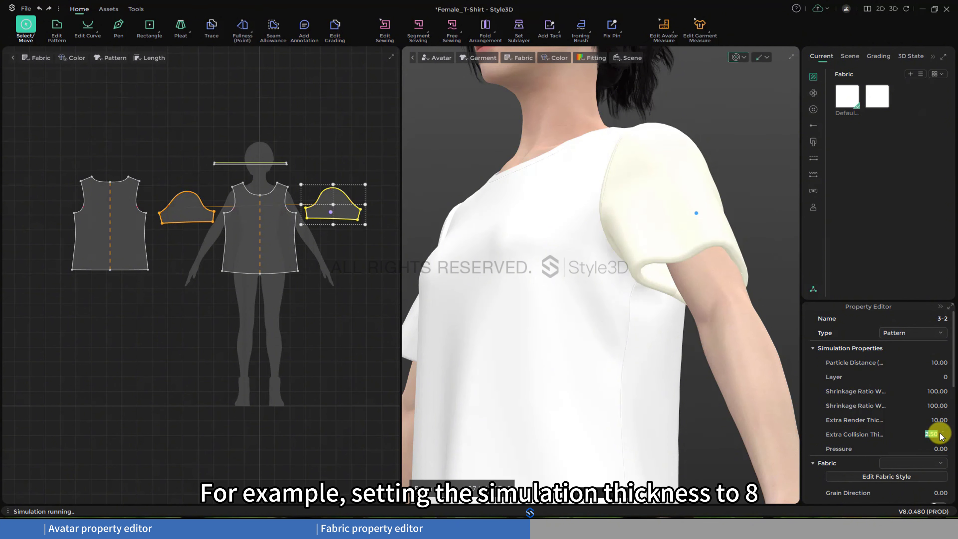
{"action": "type", "text": "8"}
{"action": "key", "text": "Return"}
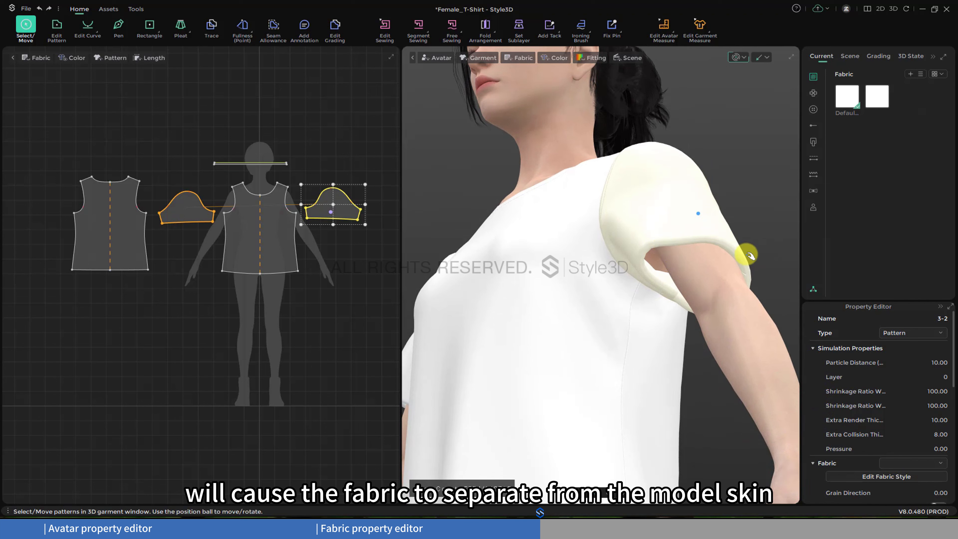
{"action": "scroll", "coordinate": [747, 255], "scroll_direction": "down", "scroll_amount": 1}
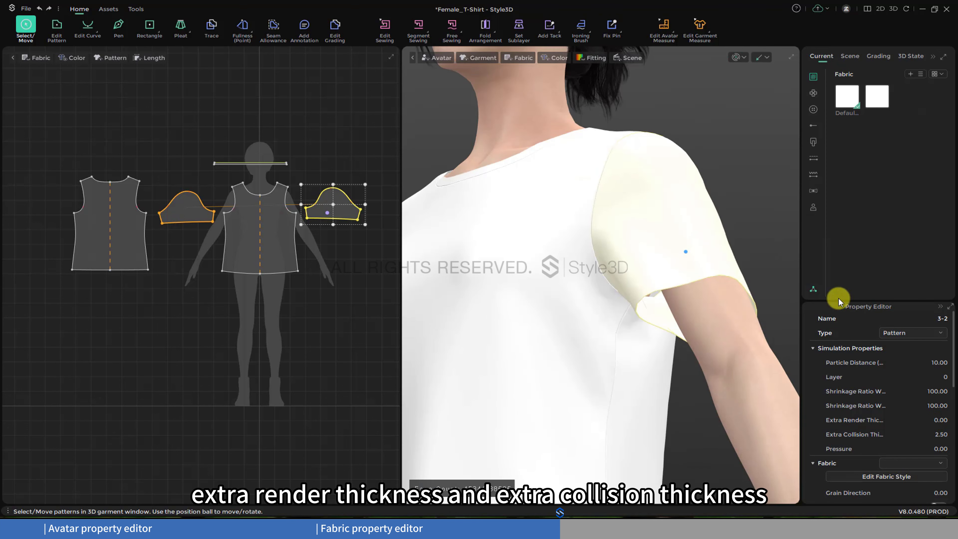
Open the sleeve's fabric style for editing and look through its properties to find the fabric thickness
{"action": "scroll", "coordinate": [859, 419], "scroll_direction": "down", "scroll_amount": 1}
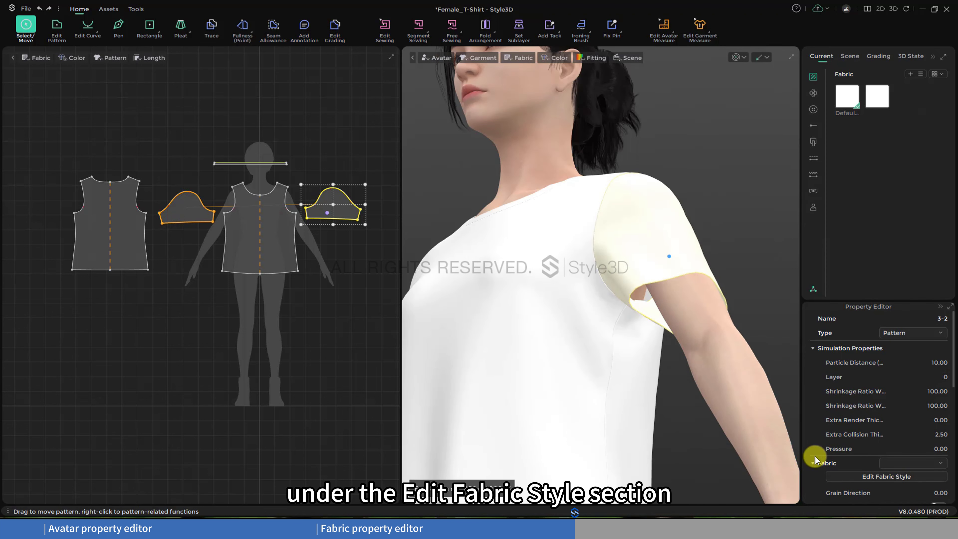
{"action": "left_click", "coordinate": [877, 476]}
{"action": "scroll", "coordinate": [855, 403], "scroll_direction": "down", "scroll_amount": 5}
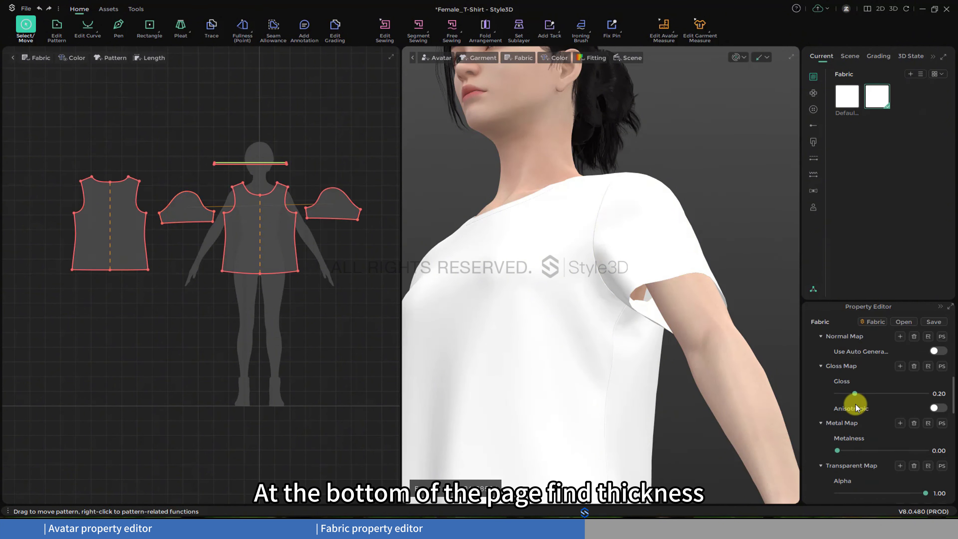
{"action": "scroll", "coordinate": [855, 407], "scroll_direction": "down", "scroll_amount": 10}
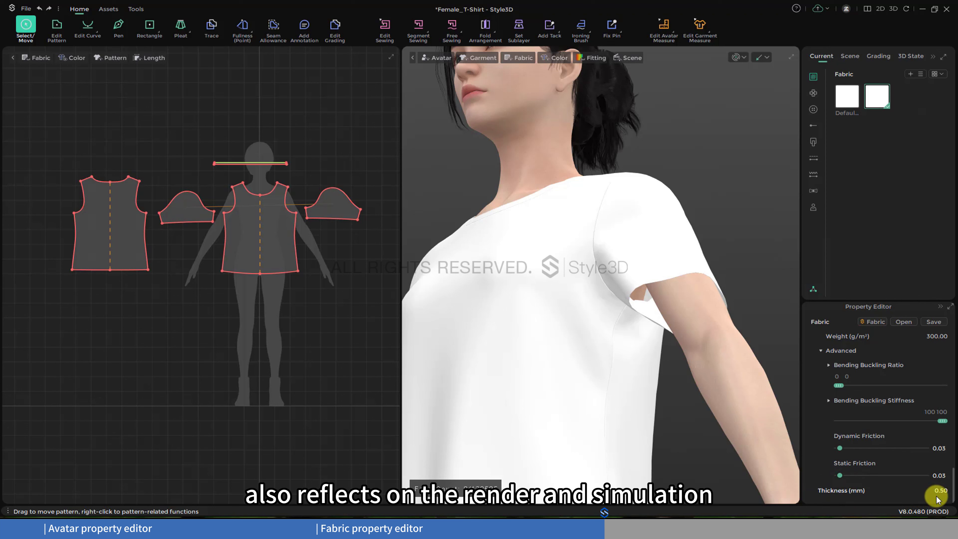
{"action": "scroll", "coordinate": [867, 415], "scroll_direction": "up", "scroll_amount": 10}
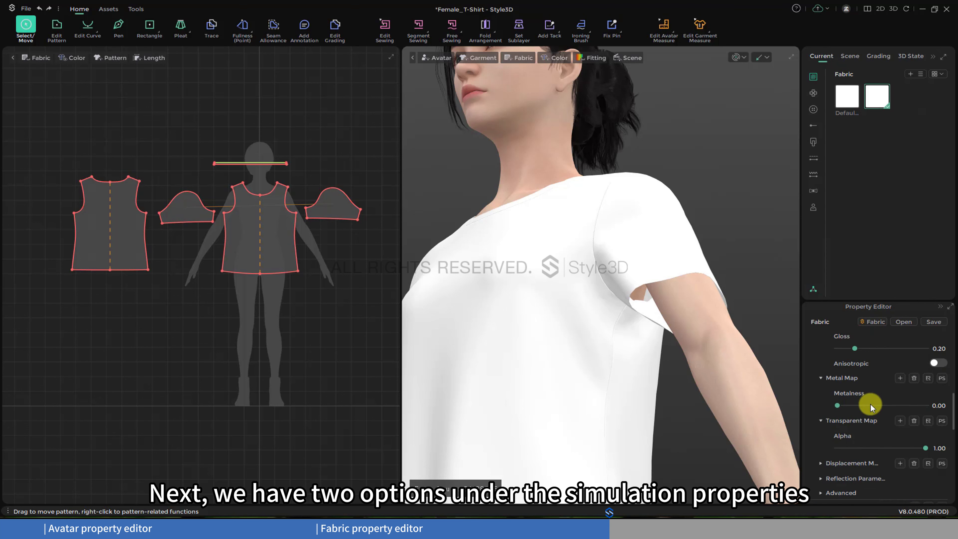
{"action": "scroll", "coordinate": [870, 405], "scroll_direction": "up", "scroll_amount": 3}
Set sleeve pattern 3-2's weft shrinkage ratio to 150, run the simulation and pull on the sleeve hem
{"action": "left_click", "coordinate": [651, 241]}
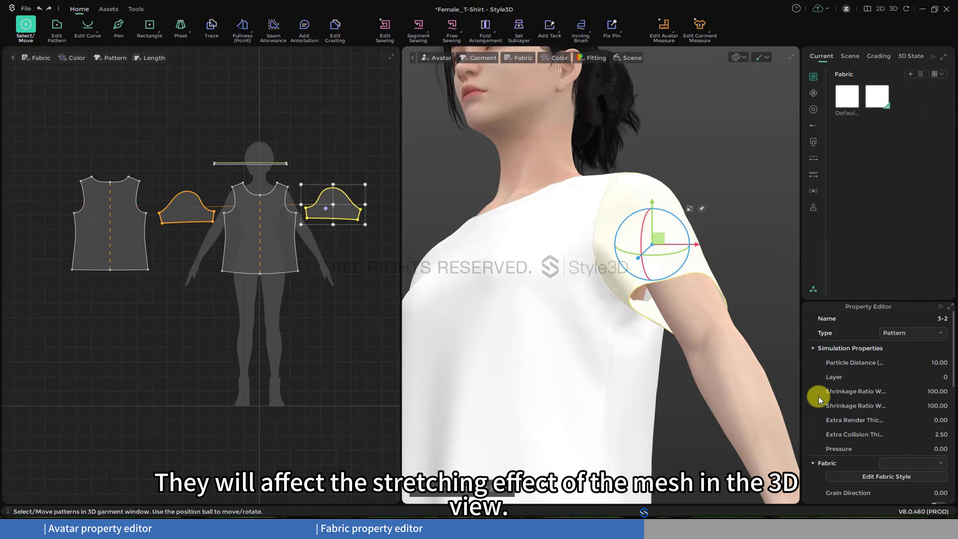
{"action": "double_click", "coordinate": [935, 406]}
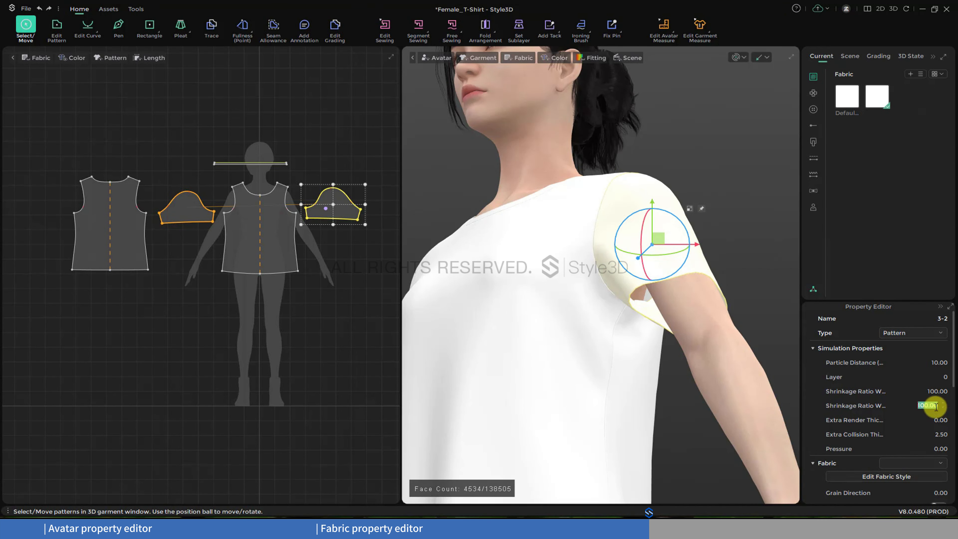
{"action": "key", "text": "BackSpace"}
{"action": "type", "text": "15"}
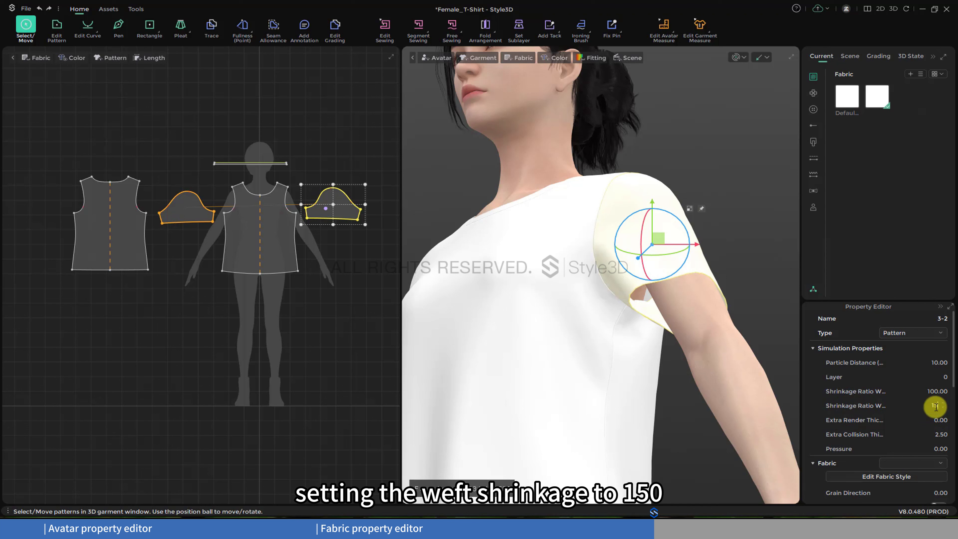
{"action": "type", "text": "0"}
{"action": "key", "text": "Return"}
{"action": "left_click", "coordinate": [736, 57]}
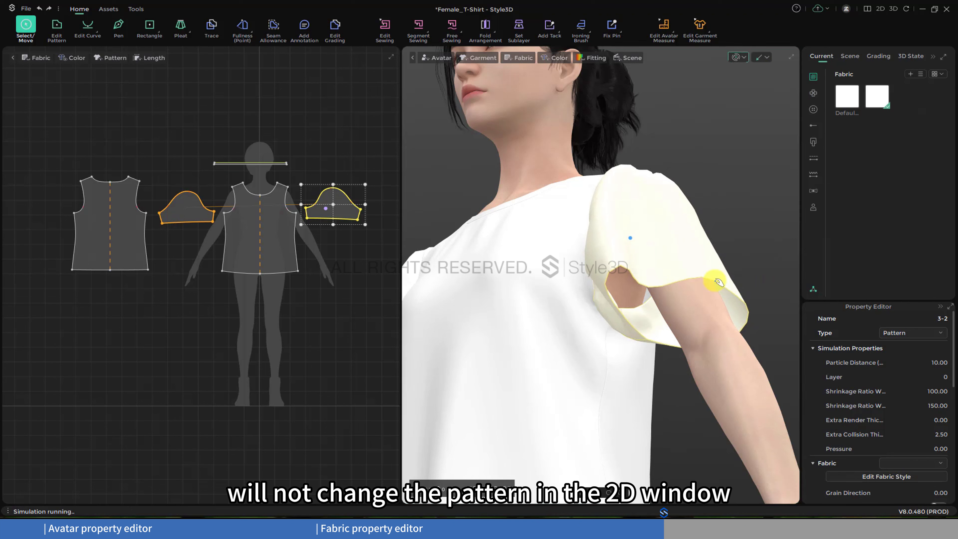
{"action": "mouse_move", "coordinate": [718, 281]}
{"action": "left_mouse_down"}
{"action": "mouse_move", "coordinate": [727, 242]}
{"action": "mouse_move", "coordinate": [701, 271]}
{"action": "mouse_move", "coordinate": [649, 270]}
{"action": "left_mouse_up"}
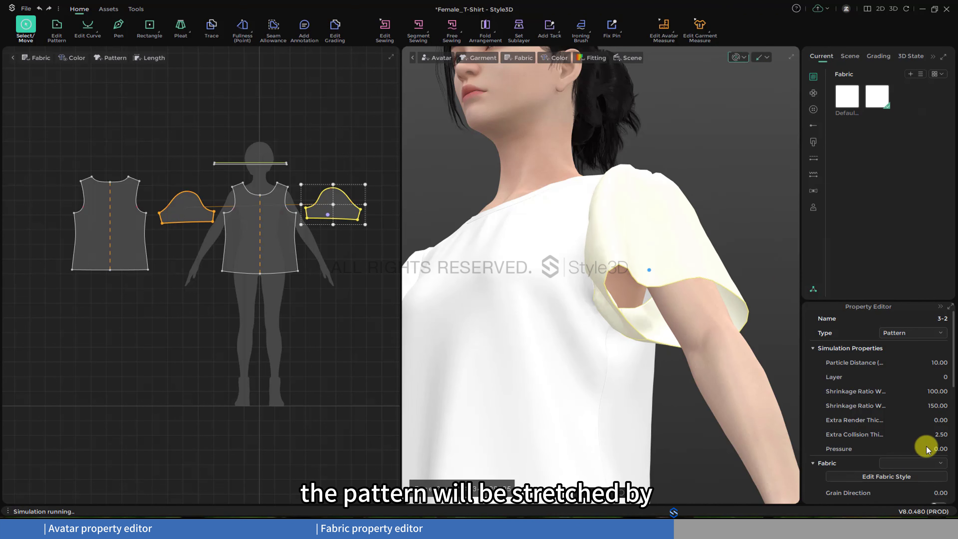
Set sleeve pattern 3-2's weft shrinkage ratio back to 100
{"action": "left_click", "coordinate": [938, 406]}
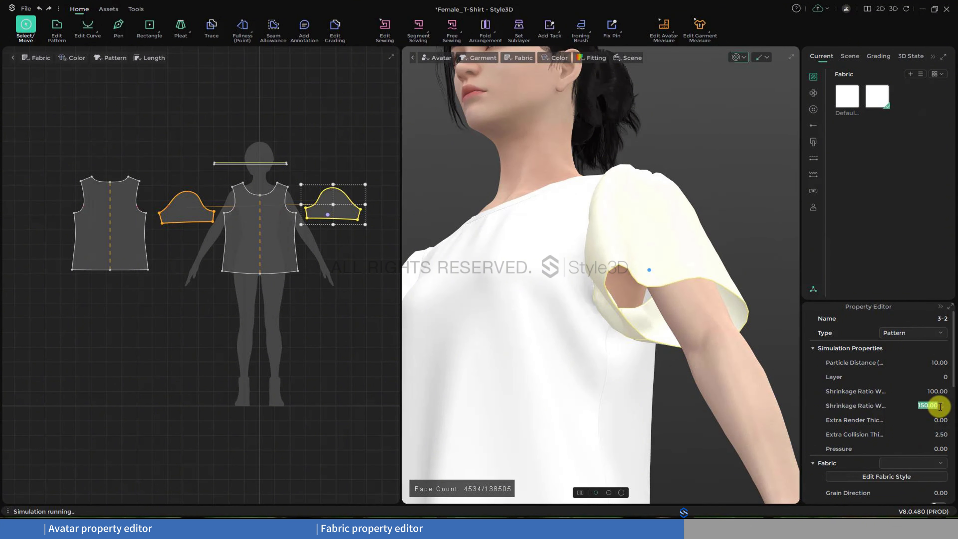
{"action": "type", "text": "100"}
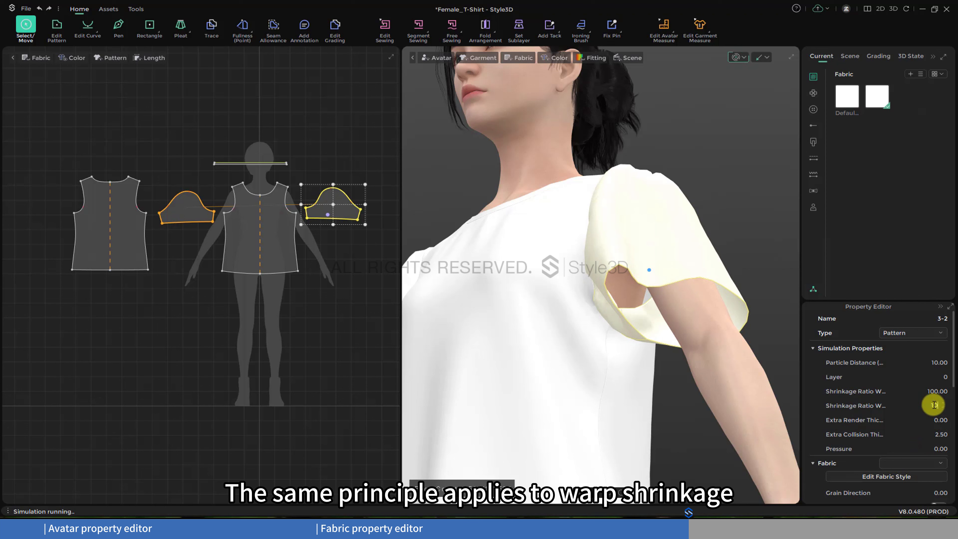
{"action": "key", "text": "Return"}
Try a pressure of -50 on sleeve pattern 3-2
{"action": "scroll", "coordinate": [822, 400], "scroll_direction": "down", "scroll_amount": 1}
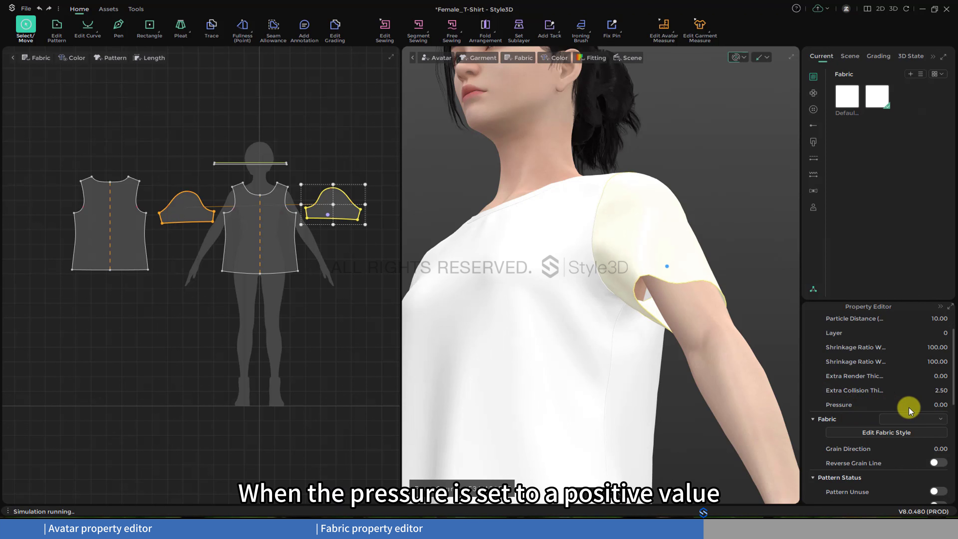
{"action": "left_click", "coordinate": [937, 405]}
{"action": "type", "text": "-"}
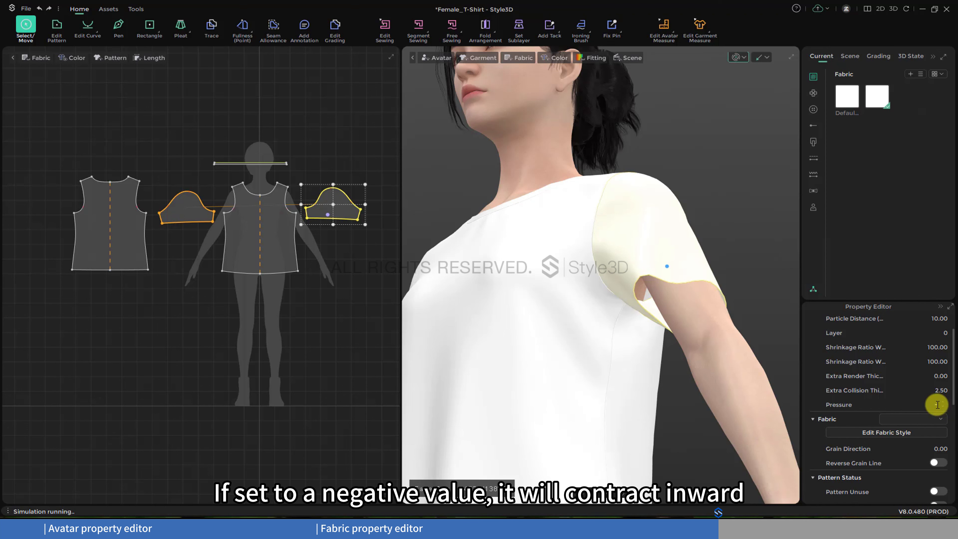
{"action": "type", "text": "50"}
{"action": "key", "text": "Return"}
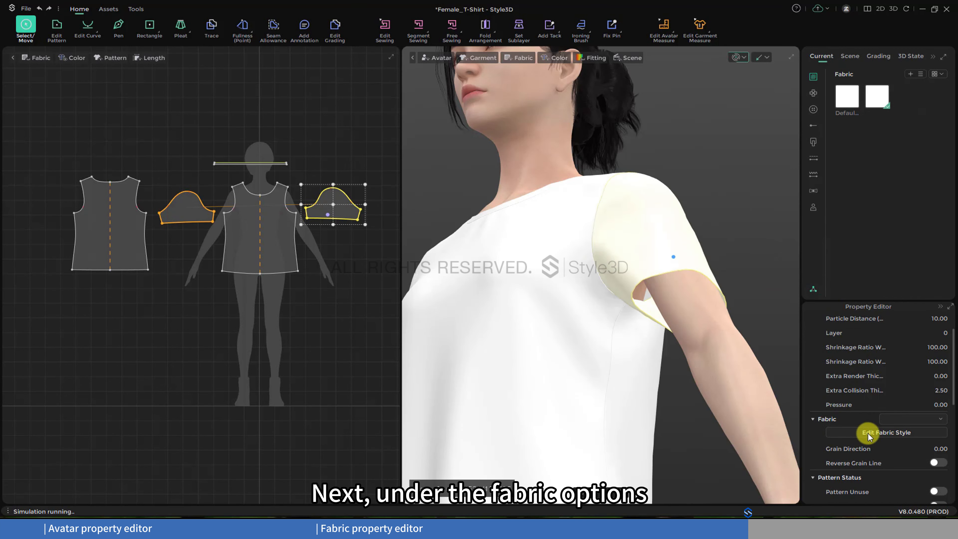
Open the sleeve's fabric style for editing and look through its material, texture and physical properties
{"action": "left_click", "coordinate": [896, 433]}
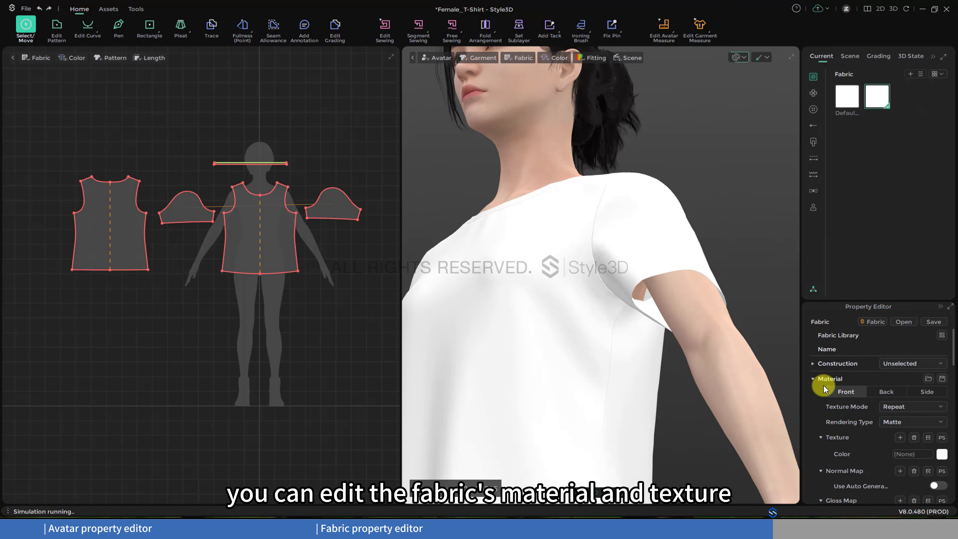
{"action": "scroll", "coordinate": [823, 385], "scroll_direction": "down", "scroll_amount": 1}
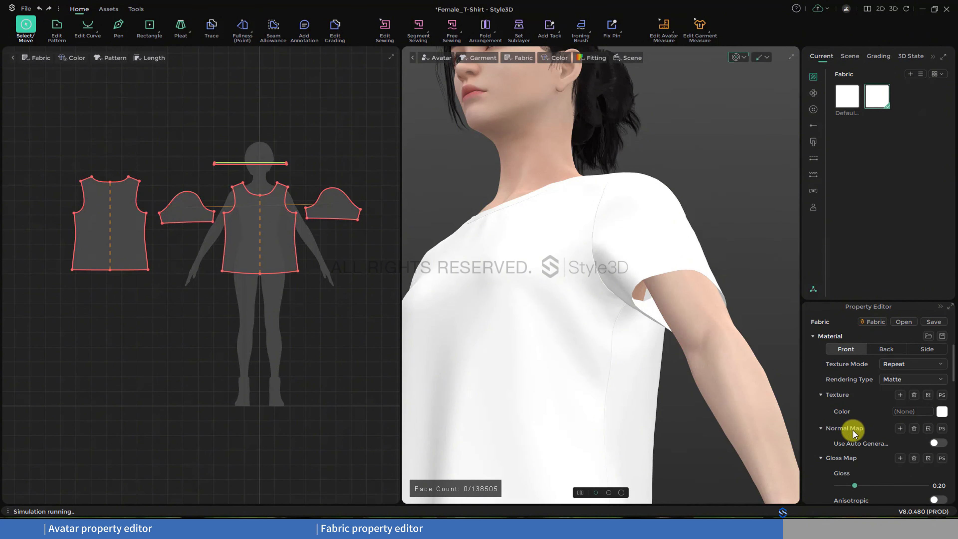
{"action": "scroll", "coordinate": [827, 403], "scroll_direction": "down", "scroll_amount": 5}
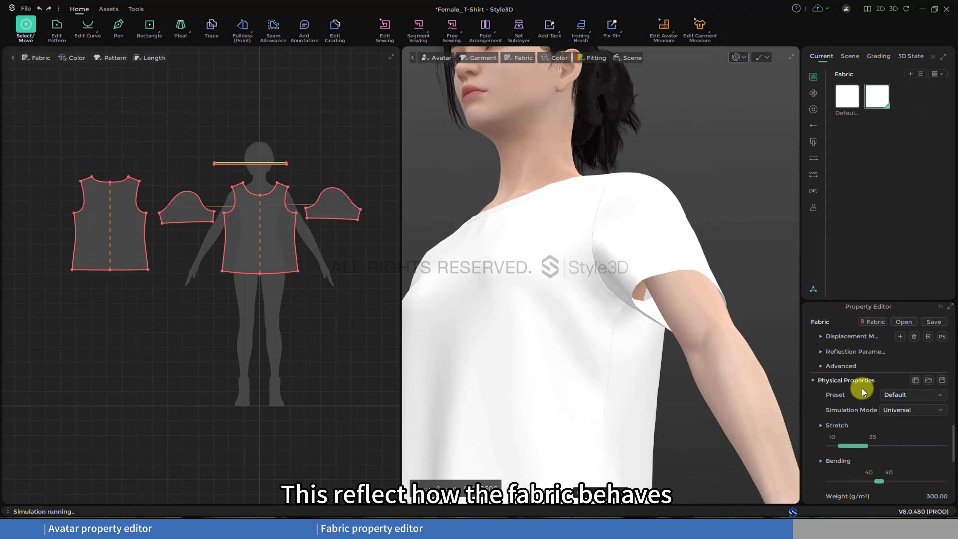
{"action": "scroll", "coordinate": [850, 406], "scroll_direction": "down", "scroll_amount": 5}
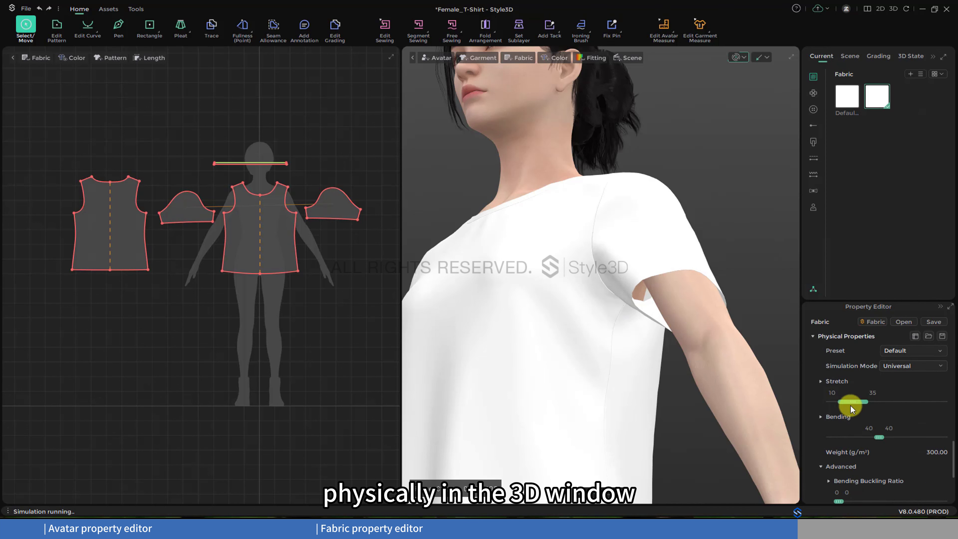
{"action": "scroll", "coordinate": [852, 413], "scroll_direction": "up", "scroll_amount": 5}
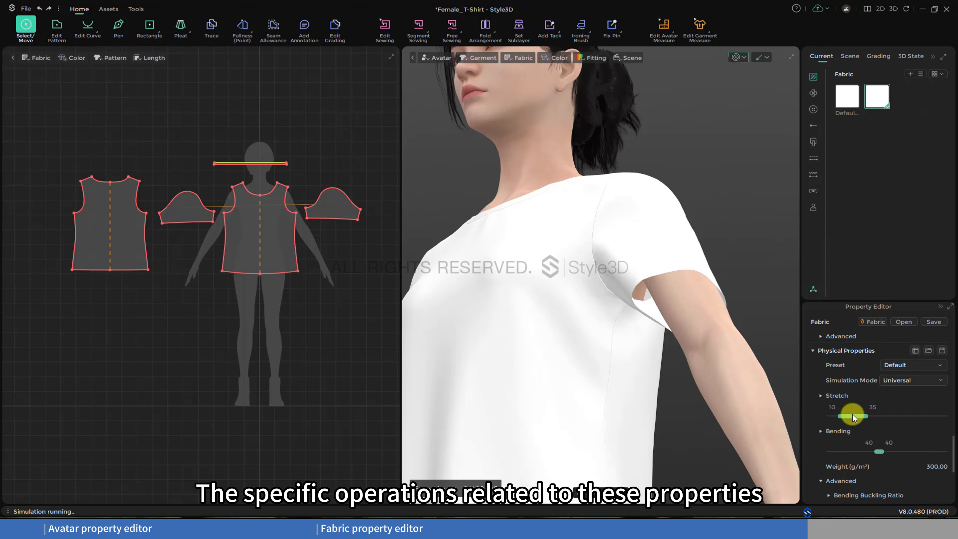
{"action": "scroll", "coordinate": [852, 414], "scroll_direction": "up", "scroll_amount": 1}
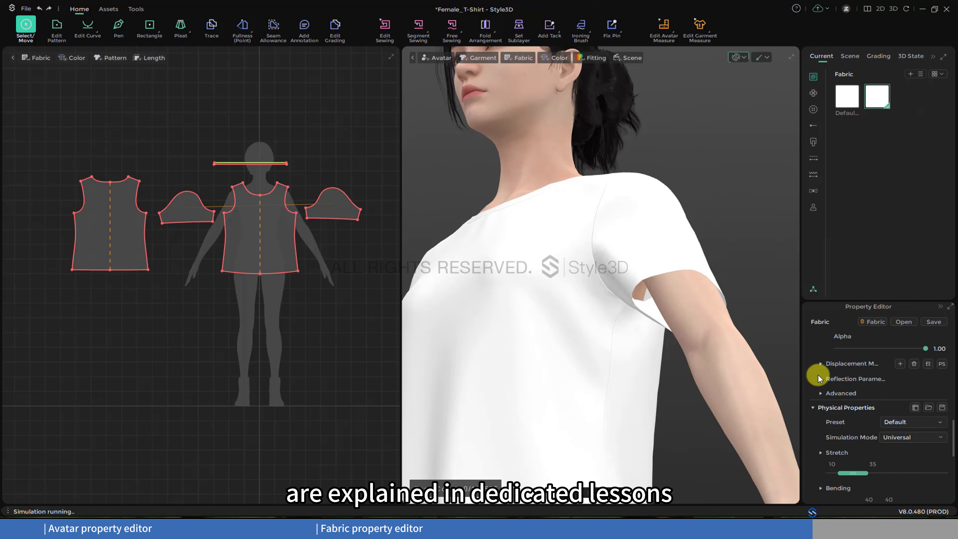
Reselect the sleeve pattern, try bonding on it with stretch set to 76, and turn bonding off again
{"action": "left_click", "coordinate": [644, 238]}
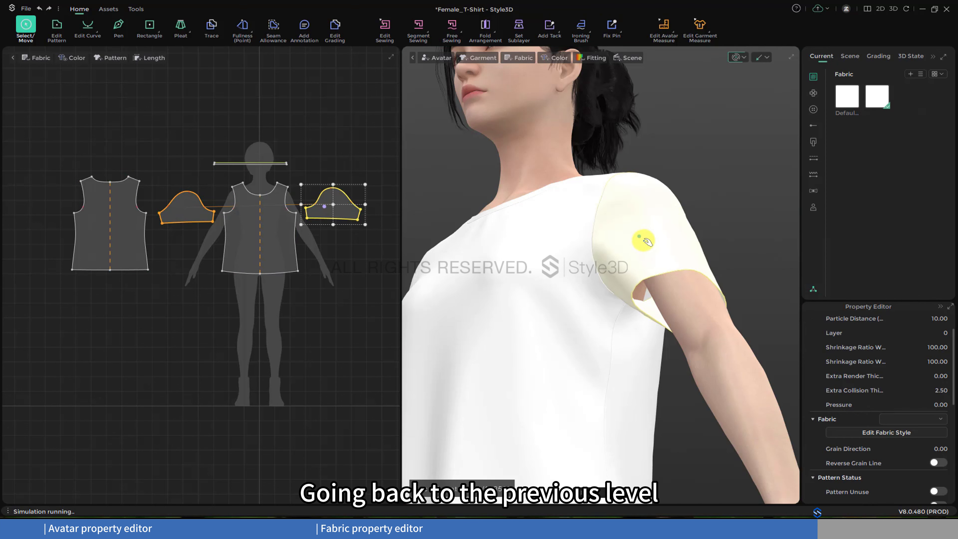
{"action": "scroll", "coordinate": [832, 418], "scroll_direction": "down", "scroll_amount": 3}
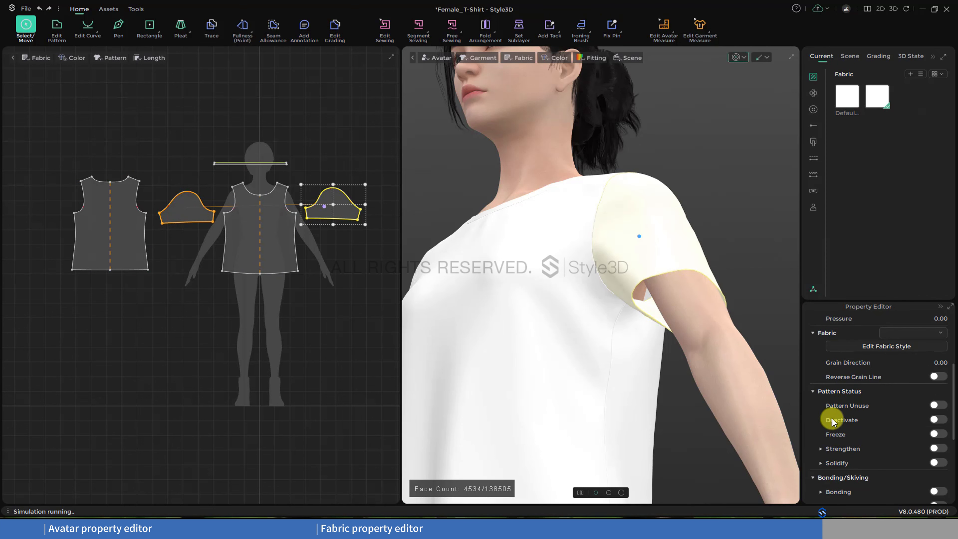
{"action": "scroll", "coordinate": [874, 441], "scroll_direction": "down", "scroll_amount": 3}
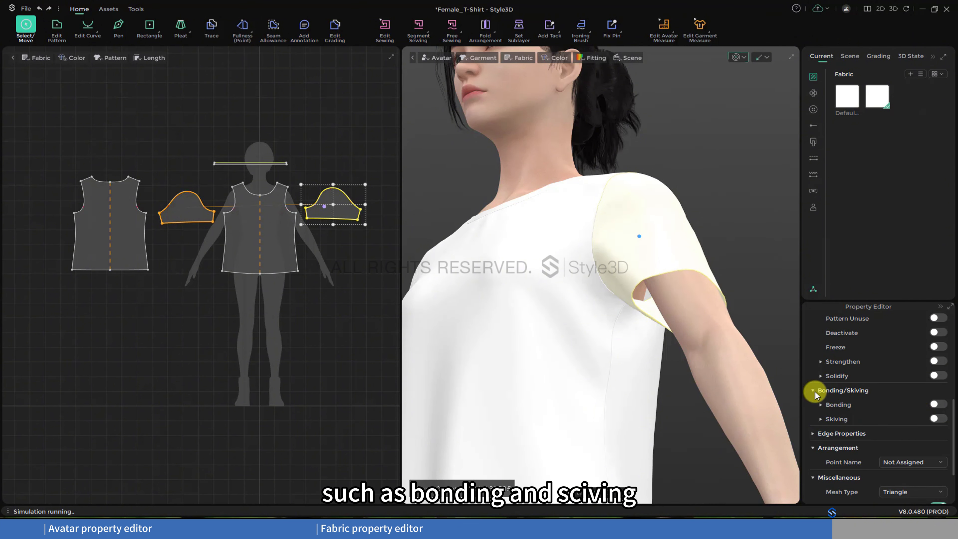
{"action": "left_click", "coordinate": [936, 405]}
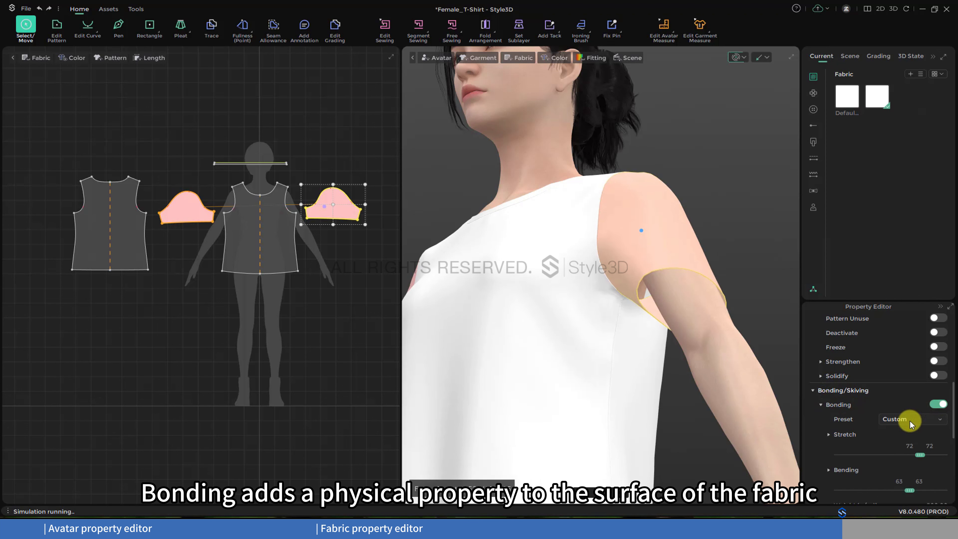
{"action": "scroll", "coordinate": [901, 443], "scroll_direction": "down", "scroll_amount": 3}
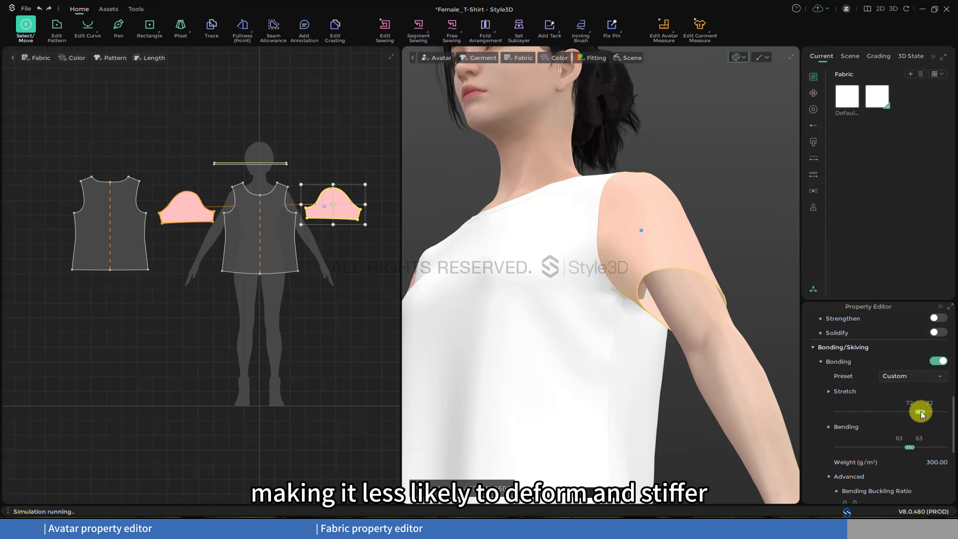
{"action": "mouse_move", "coordinate": [920, 410]}
{"action": "left_mouse_down"}
{"action": "mouse_move", "coordinate": [910, 411]}
{"action": "mouse_move", "coordinate": [926, 411]}
{"action": "left_mouse_up"}
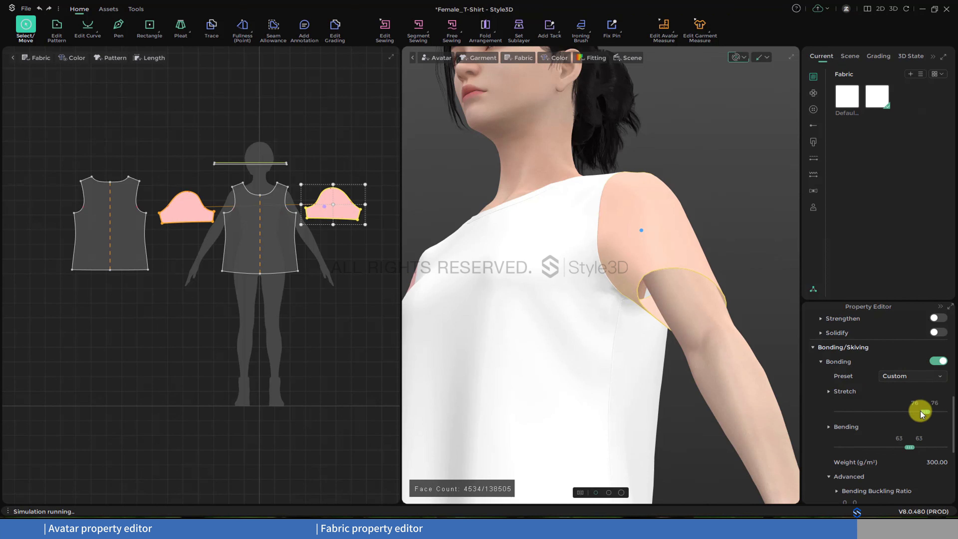
{"action": "left_click", "coordinate": [936, 362]}
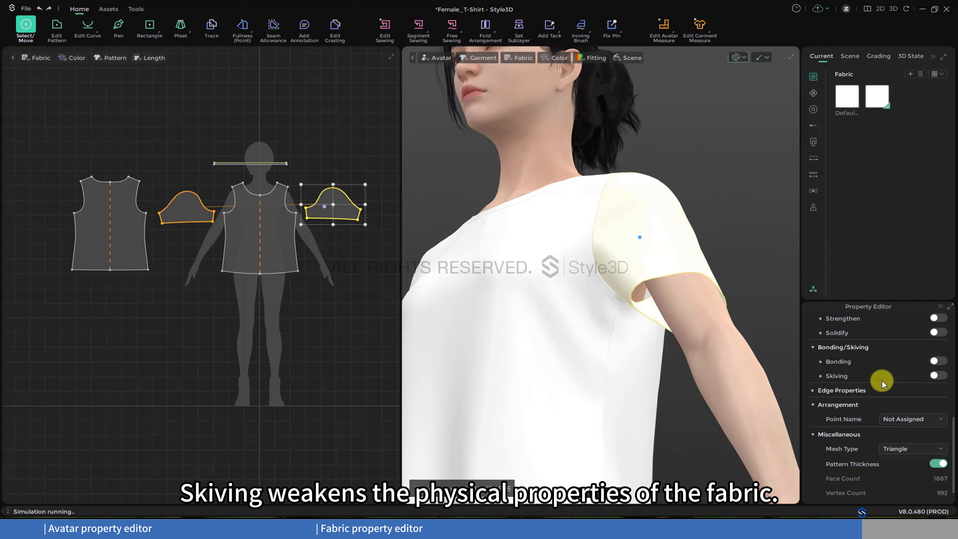
Try skiving and solidify in turn on the sleeve pattern, switching each off again
{"action": "left_click", "coordinate": [935, 377]}
{"action": "left_click", "coordinate": [936, 375]}
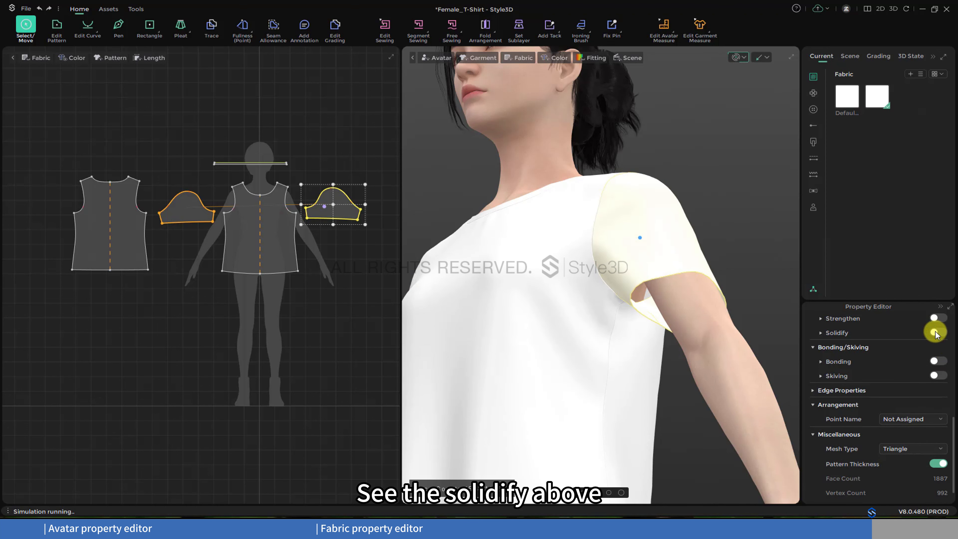
{"action": "left_click", "coordinate": [935, 332]}
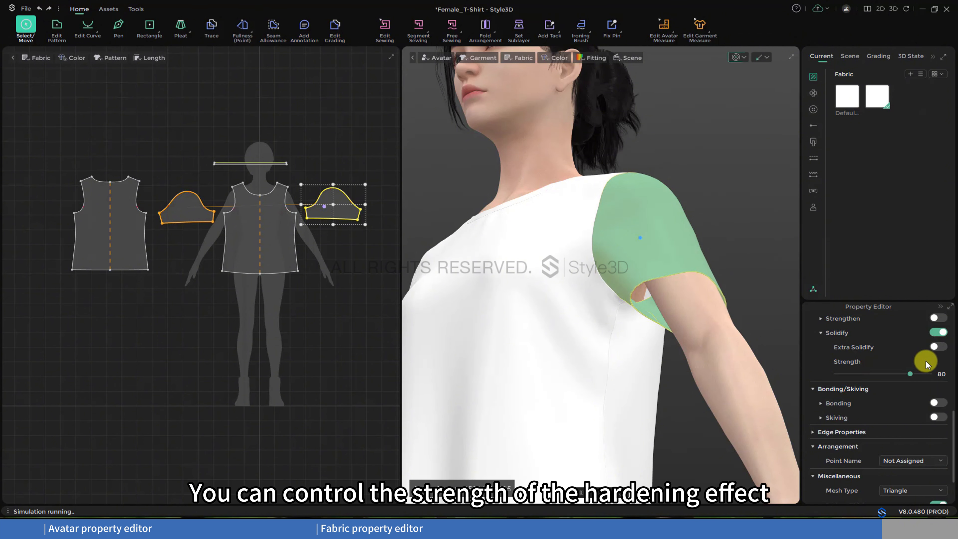
{"action": "left_click", "coordinate": [938, 332]}
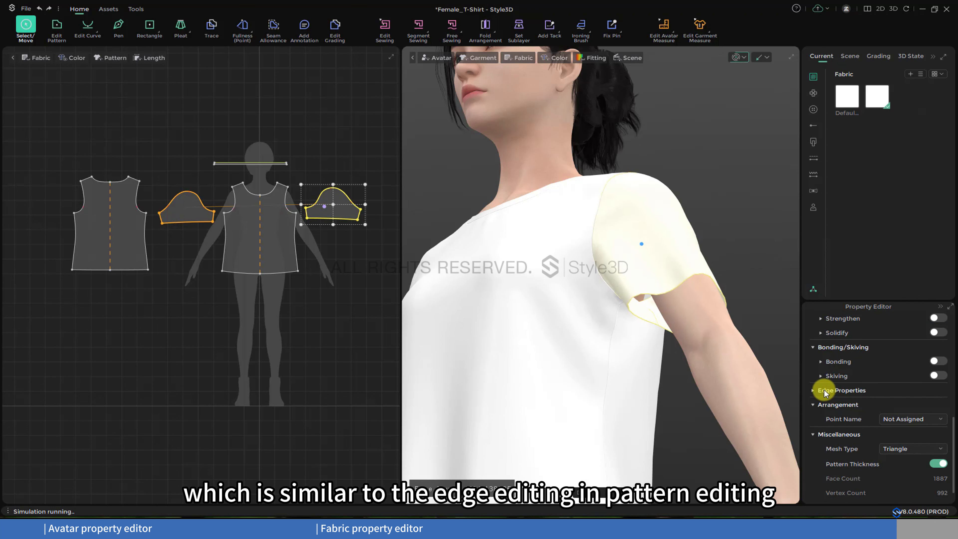
Look at the sleeve pattern's edge properties and the button, buttonhole and zipper asset lists
{"action": "left_click", "coordinate": [838, 392]}
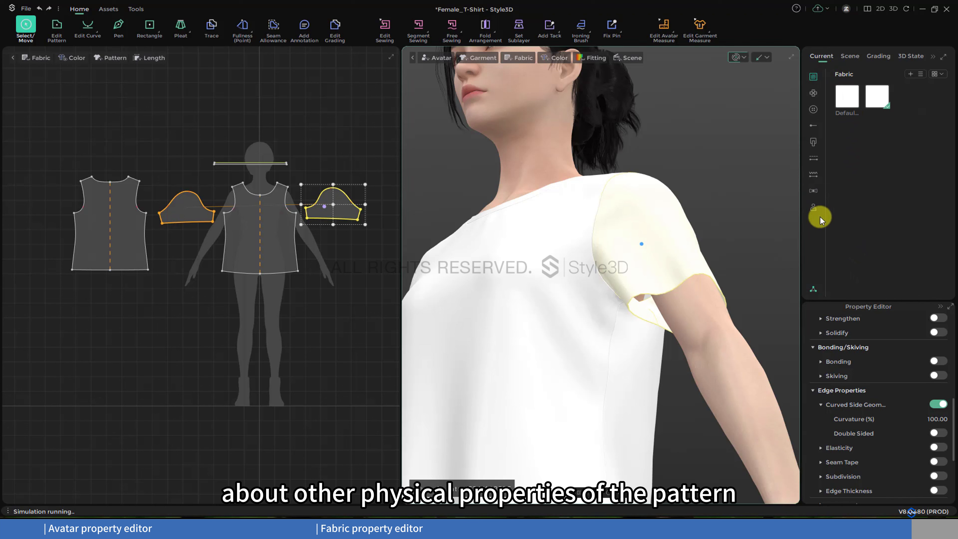
{"action": "left_click", "coordinate": [815, 109]}
{"action": "left_click", "coordinate": [810, 121]}
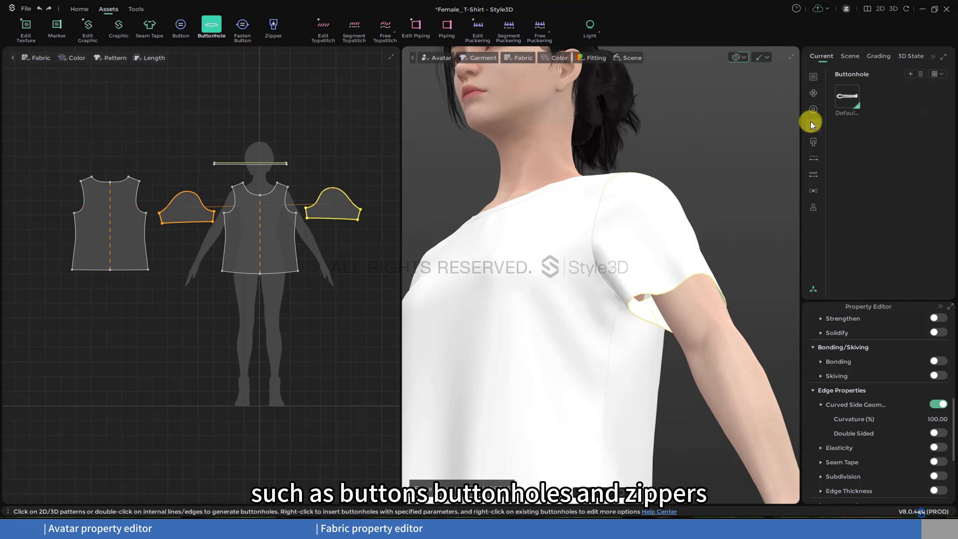
{"action": "left_click", "coordinate": [815, 141]}
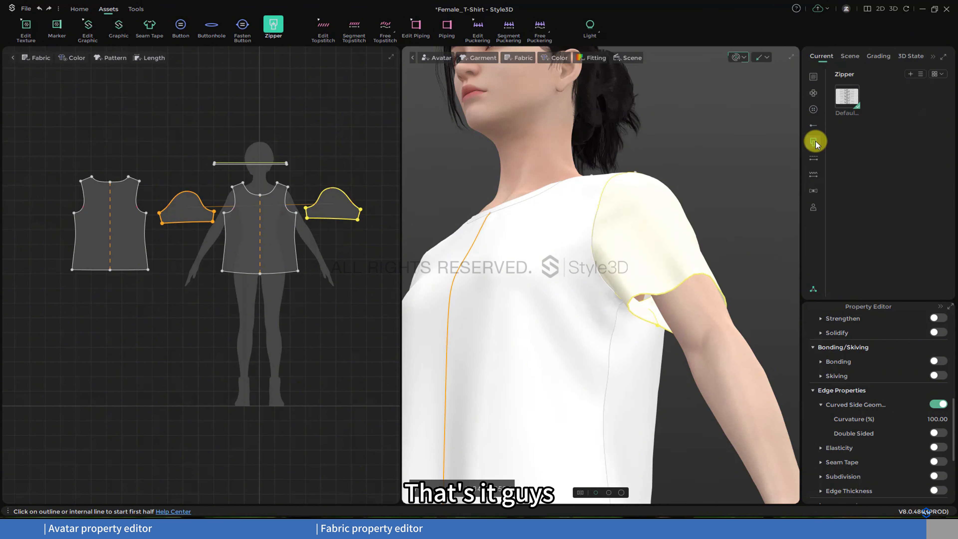